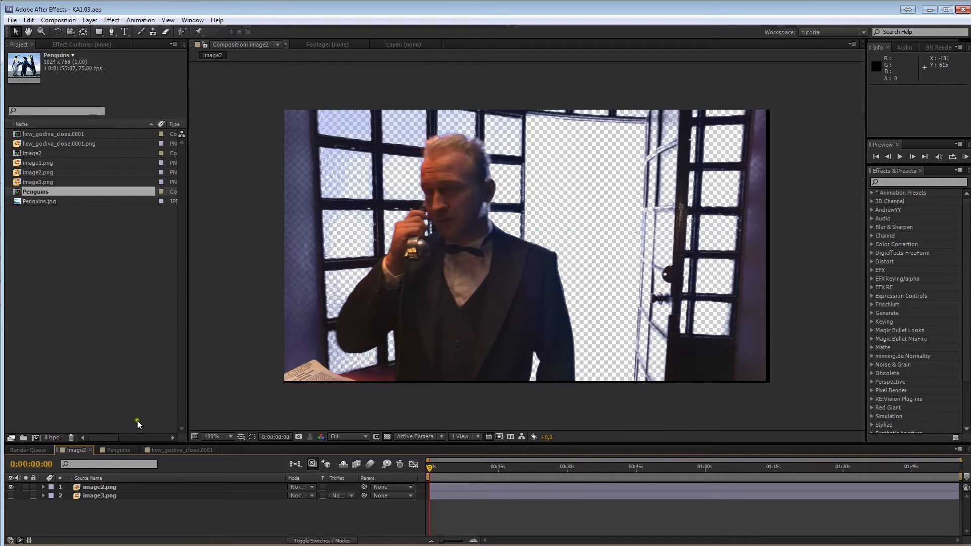
Step: Apply the EFX Alpha Math effect to the image2.png layer
key("F3")
left_click(96, 488)
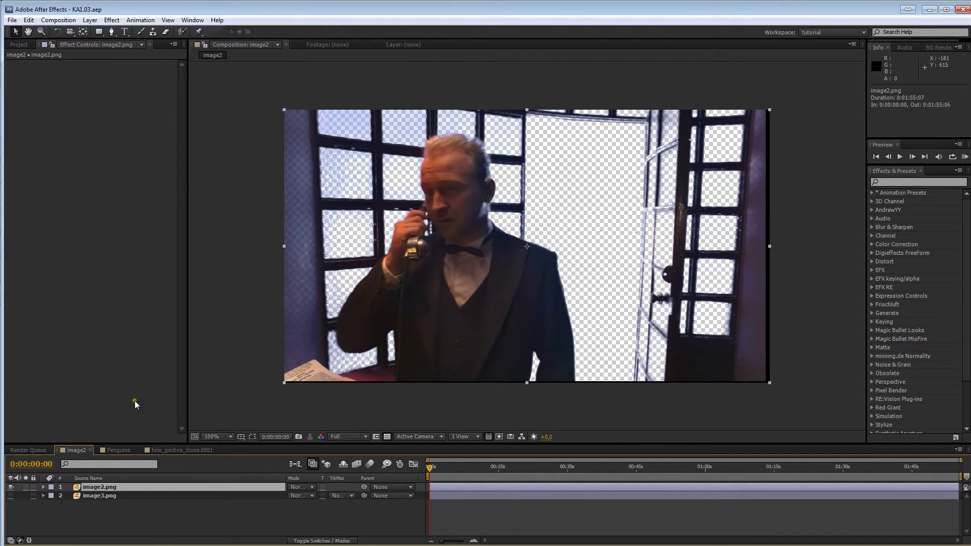
right_click(126, 174)
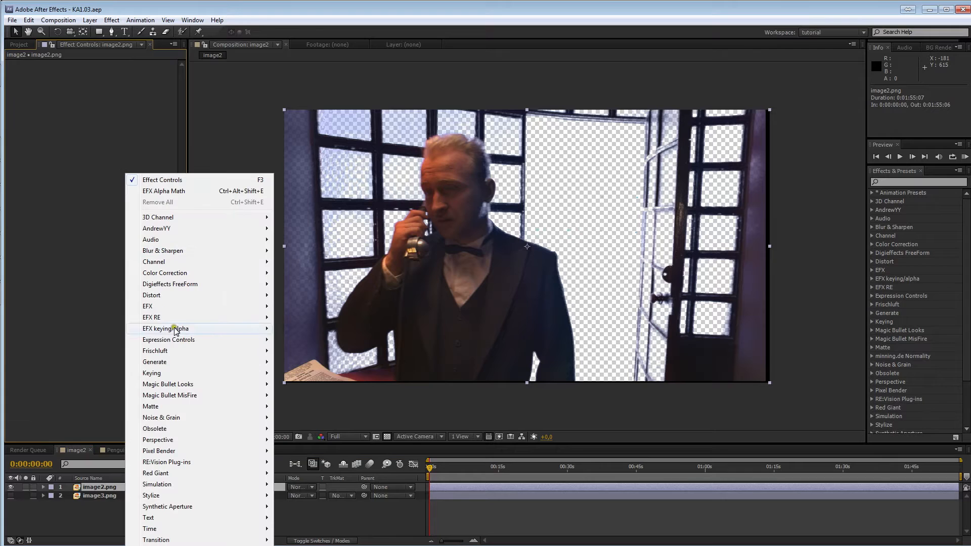
mouse_move(174, 329)
left_click(76, 340)
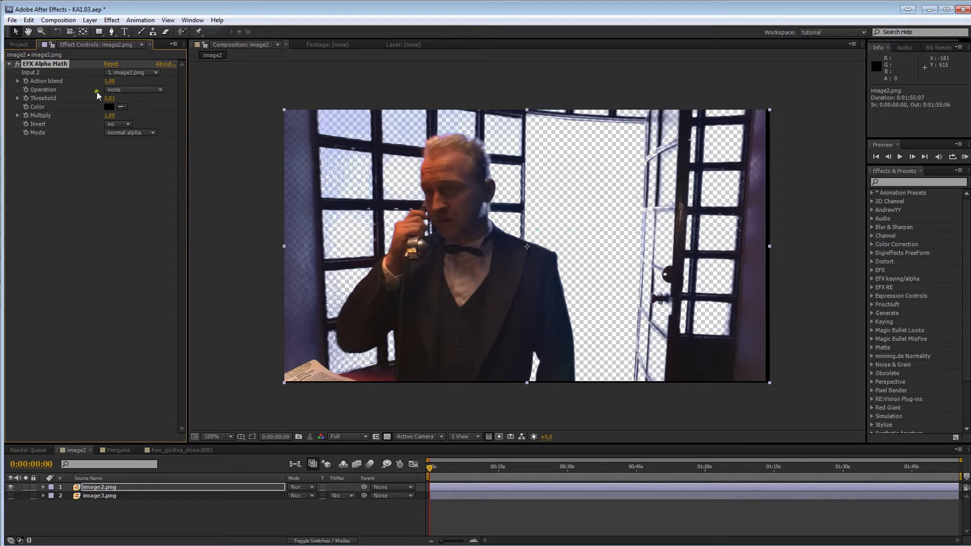
Step: Try the clear alpha operation on image2.png and return the operation to none
left_click(120, 90)
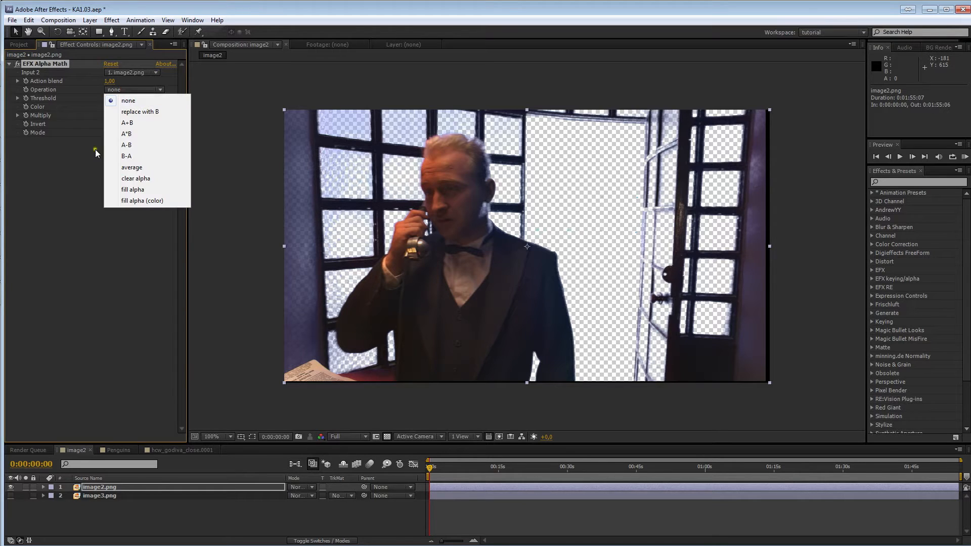
left_click(154, 179)
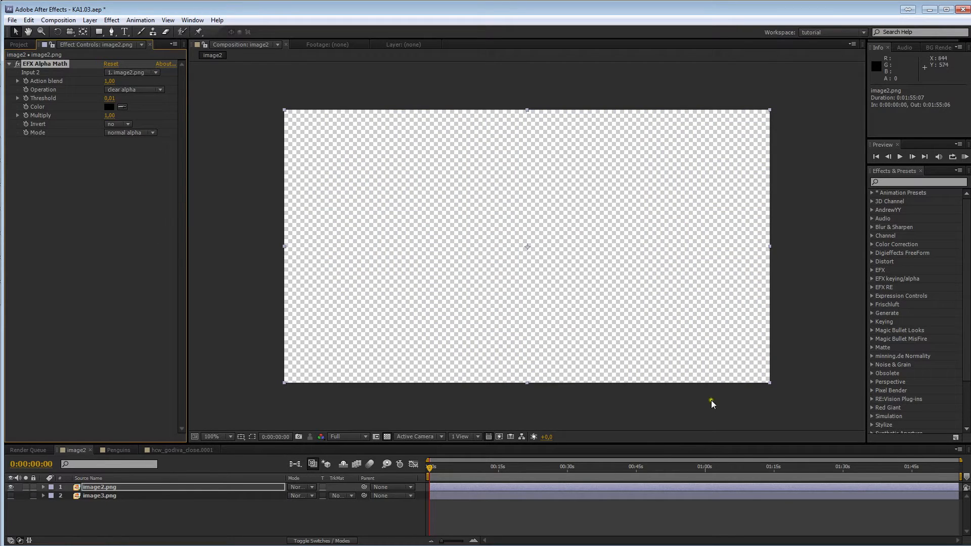
left_click(135, 90)
left_click(129, 100)
Step: Try the fill alpha operation on image2.png and return the operation to none
left_click(134, 90)
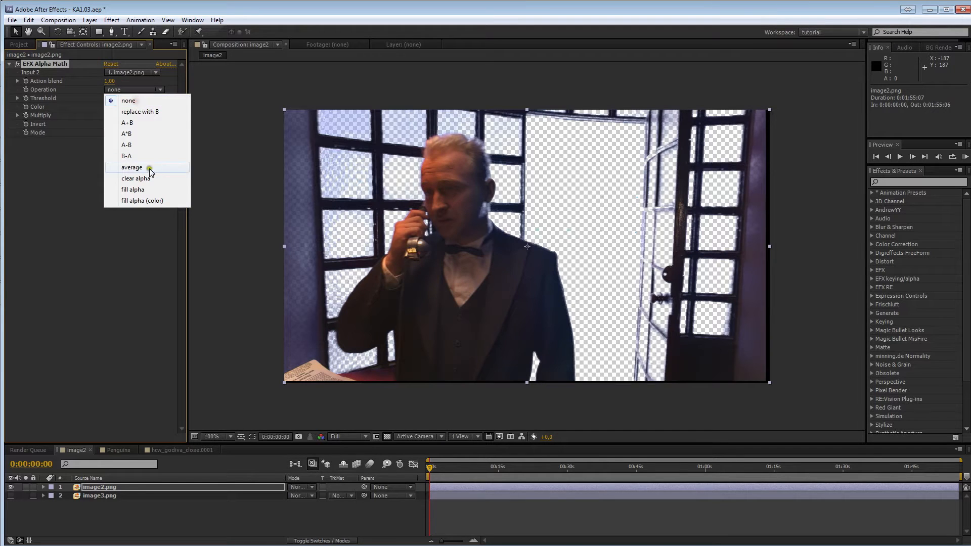
left_click(145, 191)
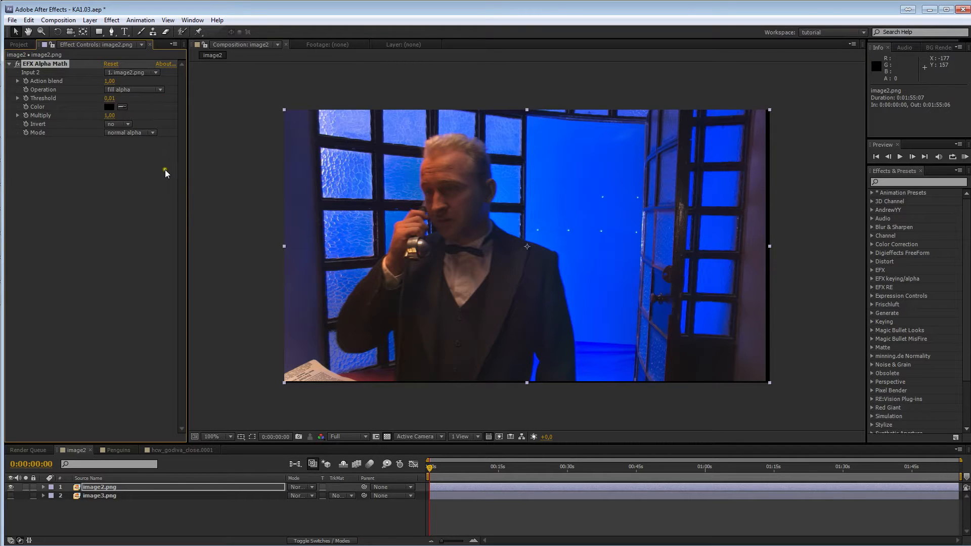
left_click(144, 90)
left_click(131, 98)
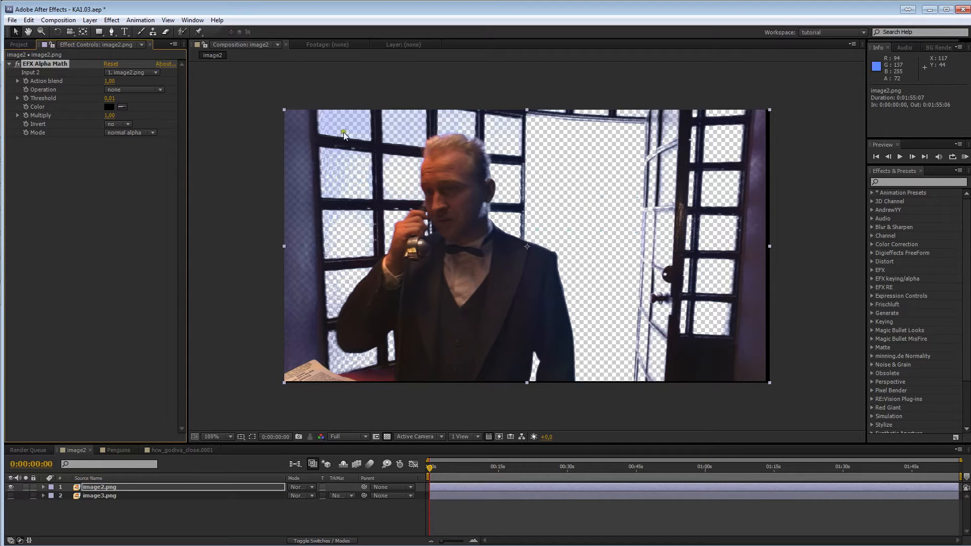
Step: Try the fill alpha (color) operation on image2.png with a raised Threshold
left_click(150, 90)
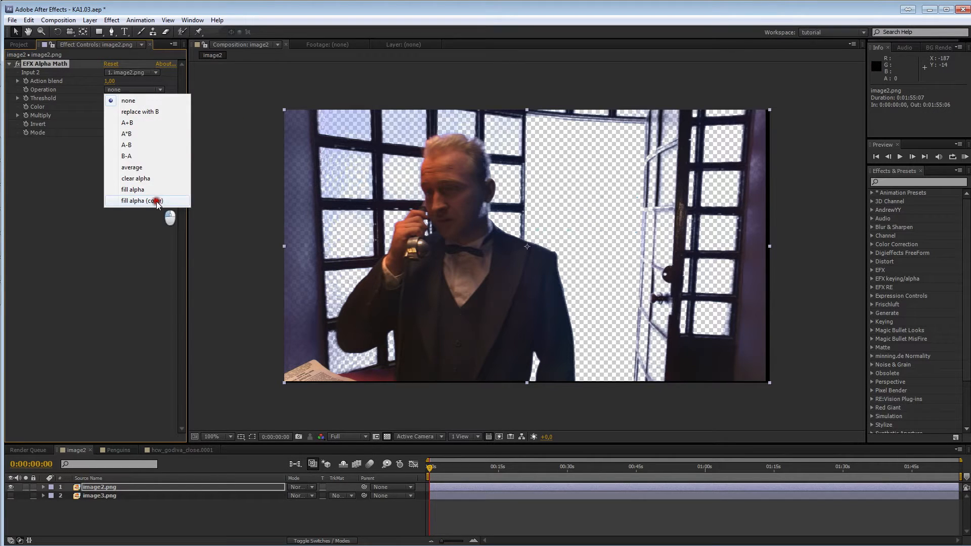
left_click(166, 201)
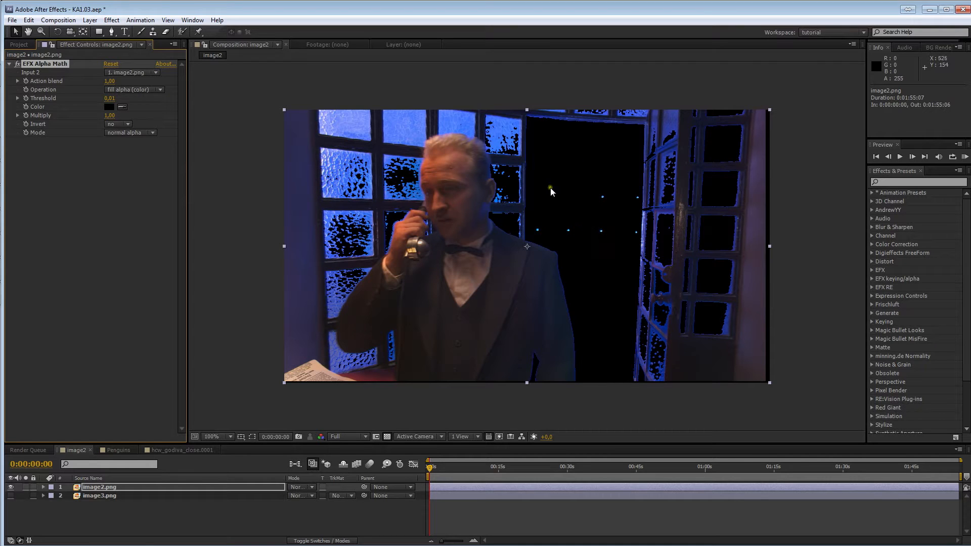
left_click(18, 98)
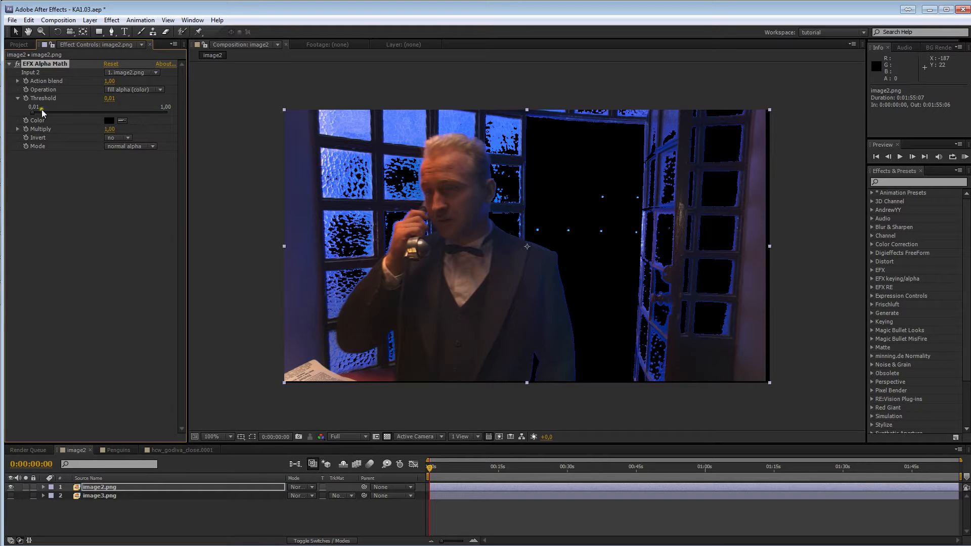
left_click_drag(32, 115, 58, 116)
Step: Try a red fill colour with a Threshold of 0.09, and reset the EFX Alpha Math effect to its defaults
left_click(109, 120)
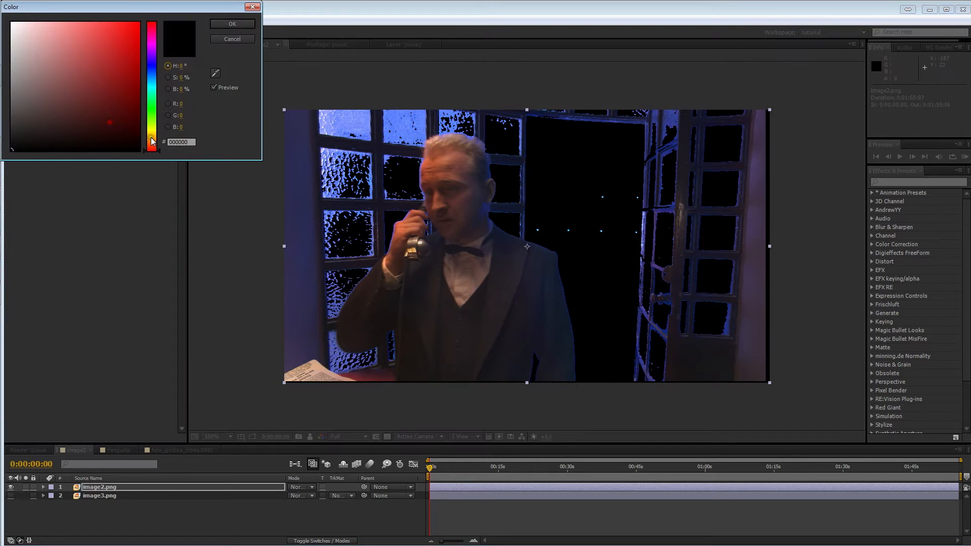
left_click_drag(138, 35, 147, 32)
left_click(225, 25)
left_click(42, 114)
left_click_drag(41, 113, 43, 113)
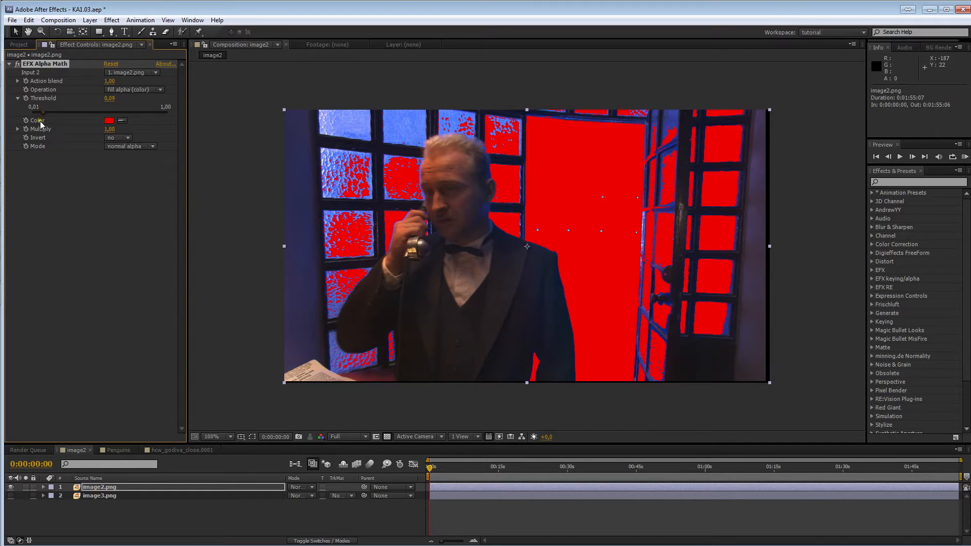
left_click(110, 64)
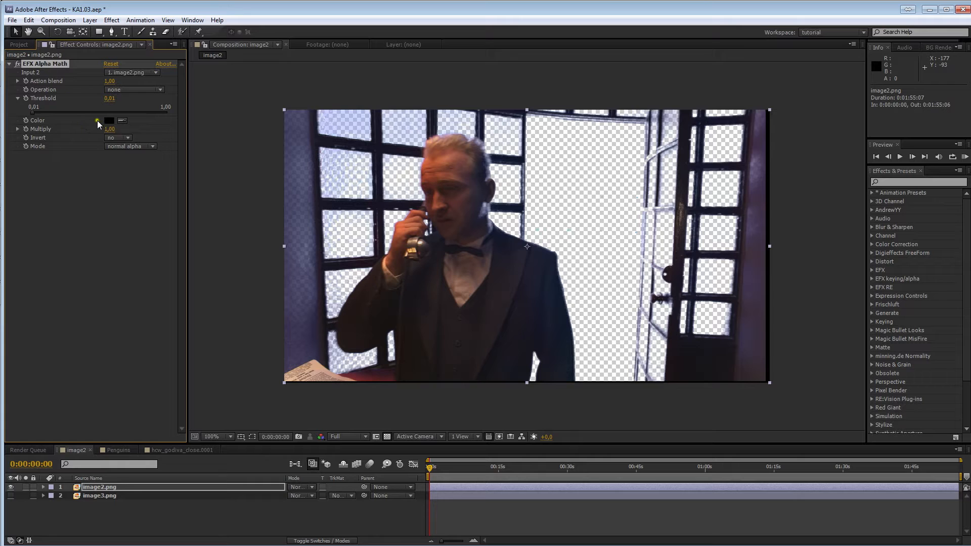
Step: Set the effect's Input 2 to the image3.png layer and the operation to A*B
left_click(142, 74)
left_click(138, 109)
left_click(145, 91)
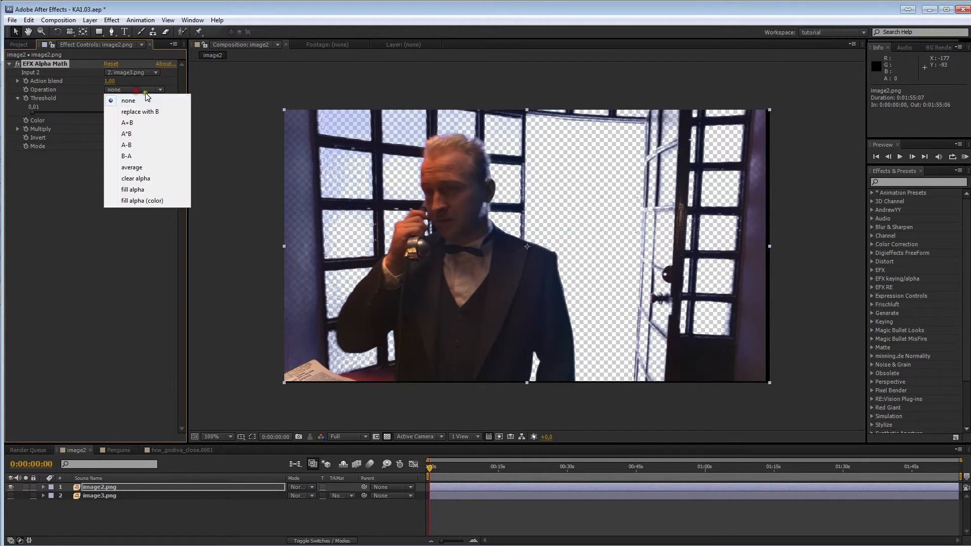
left_click(138, 133)
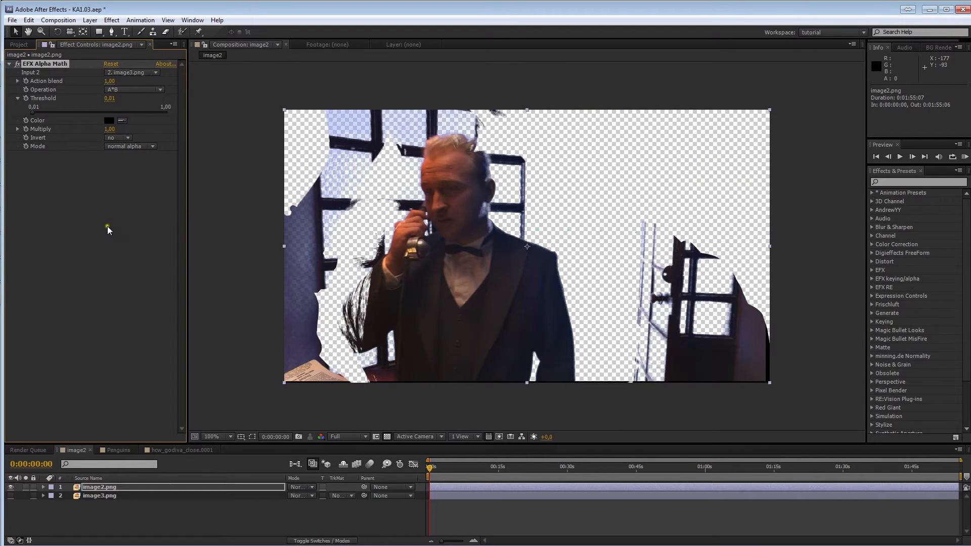
Step: Compare the result with the image3.png layer by toggling the visibility of both layers
left_click(11, 487)
left_click(10, 496)
left_click(11, 497)
left_click(11, 488)
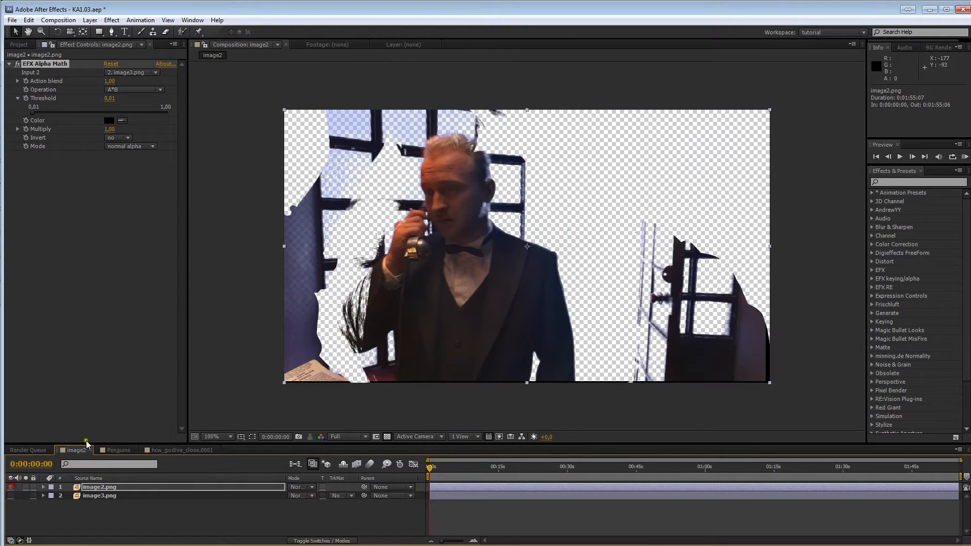
Step: Set the Action blend to 1.00 and the alpha operation to average
left_click(18, 81)
mouse_move(168, 95)
left_mouse_down()
mouse_move(58, 99)
mouse_move(177, 102)
left_mouse_up()
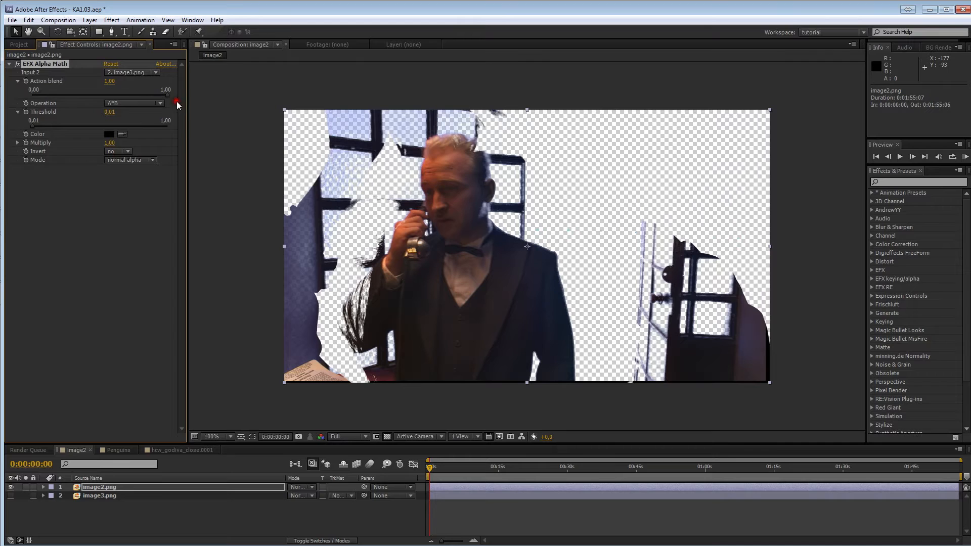
left_click(137, 104)
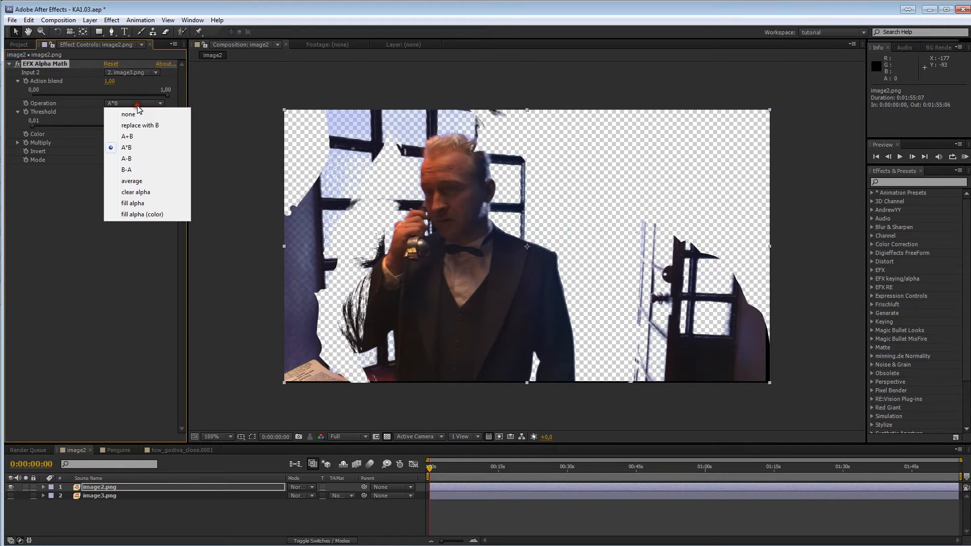
left_click(145, 183)
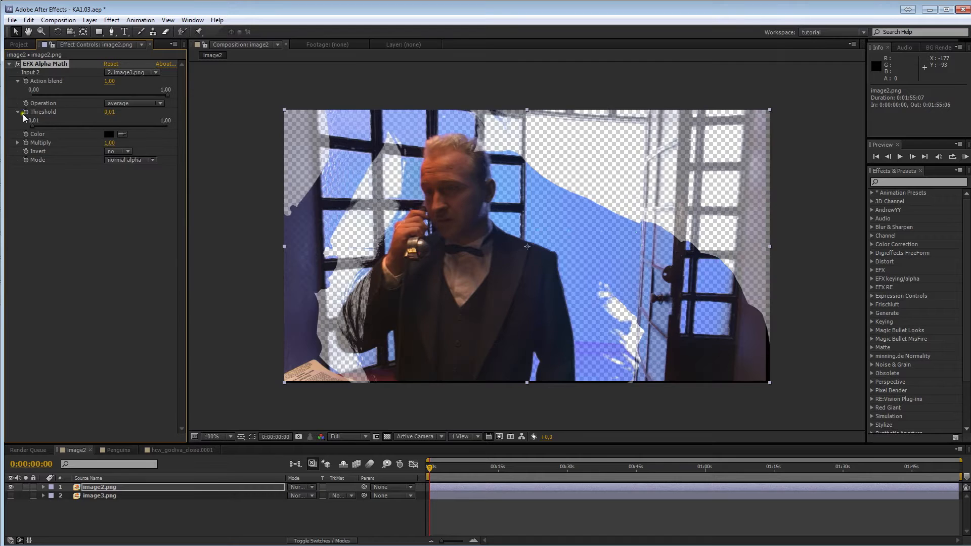
Step: Try the luma mode with Multiply at 2.10 to examine the combined alpha in greyscale
left_click(17, 143)
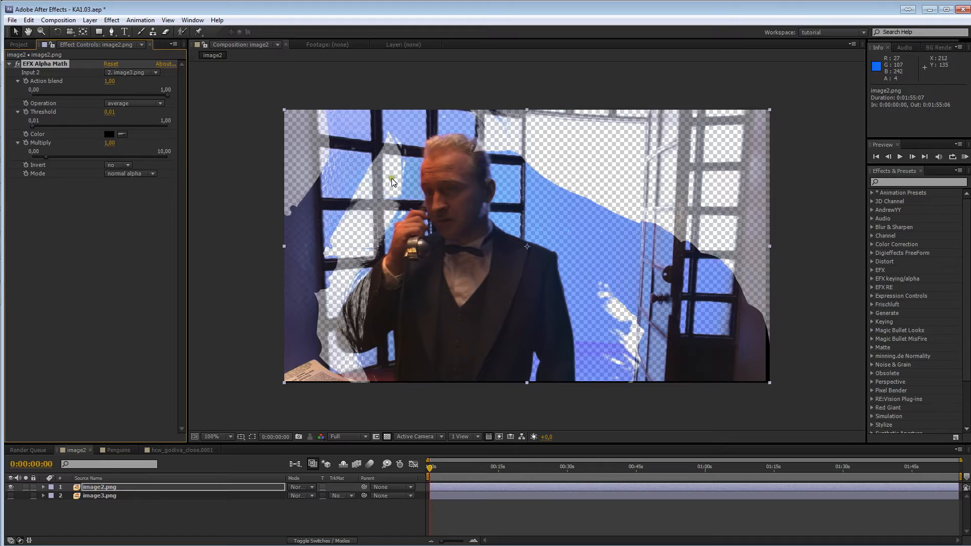
left_click(137, 174)
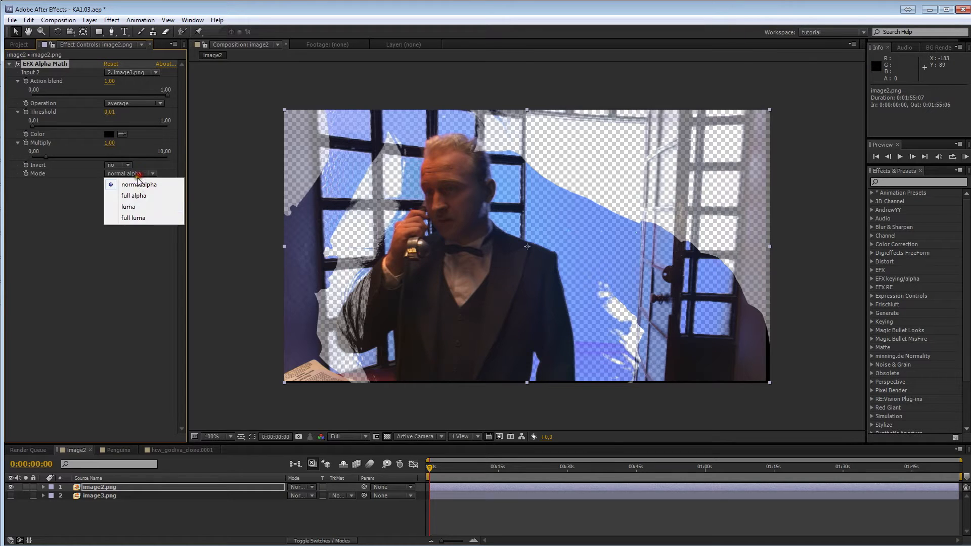
left_click(138, 206)
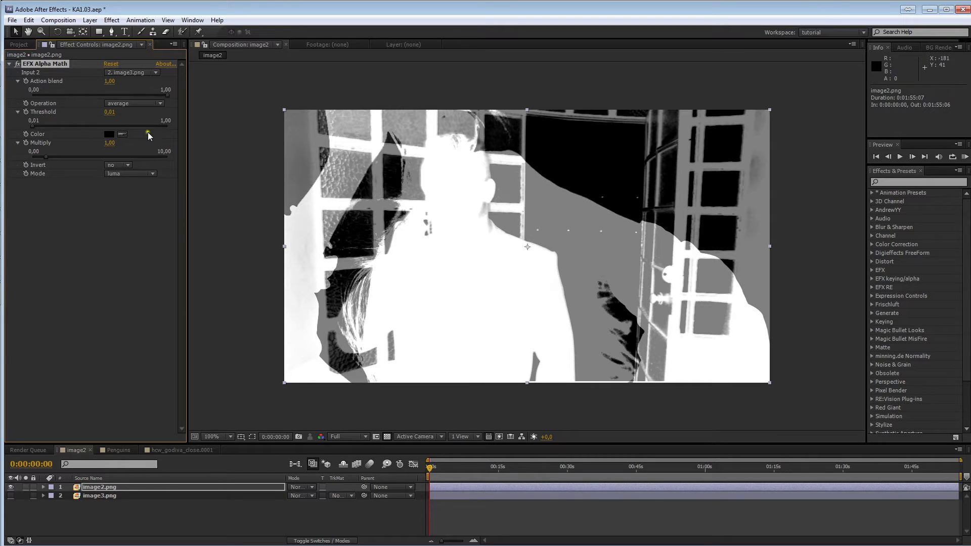
left_click_drag(47, 157, 61, 158)
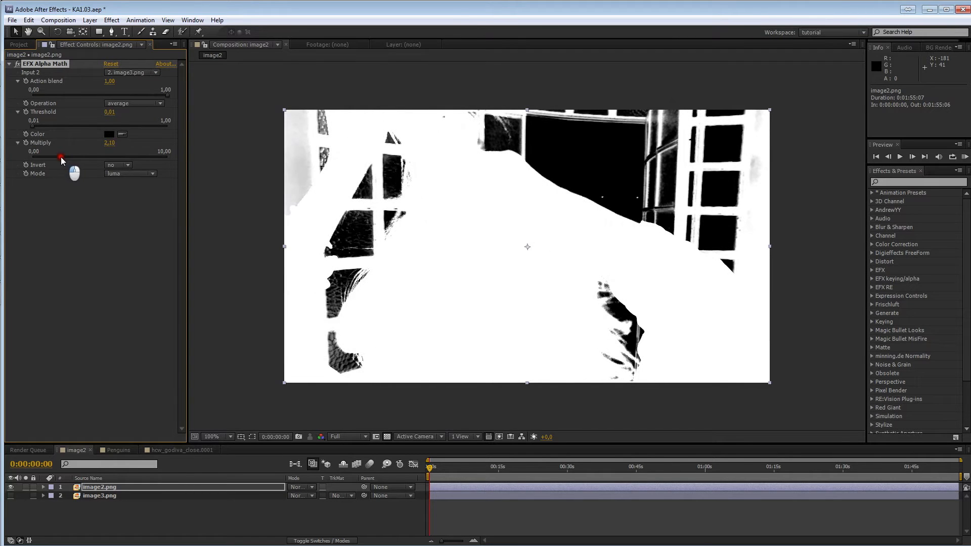
Step: Return the effect's Mode to normal alpha and set Multiply to 1.01
left_click(130, 174)
left_click(133, 185)
left_click_drag(61, 158, 47, 158)
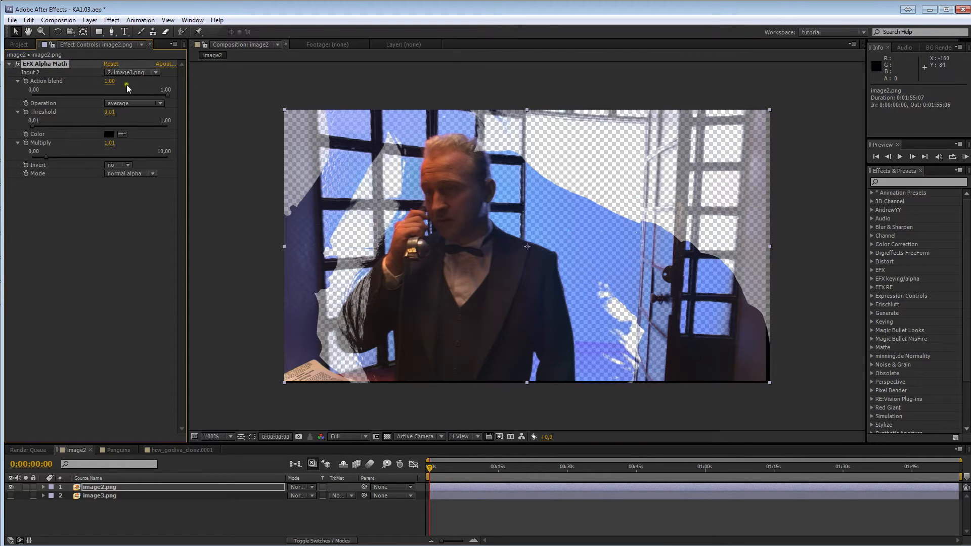
Step: Apply the EFX Keyer HSL effect to the Penguins.jpg layer in the Penguins composition
left_click(118, 450)
left_click(104, 487)
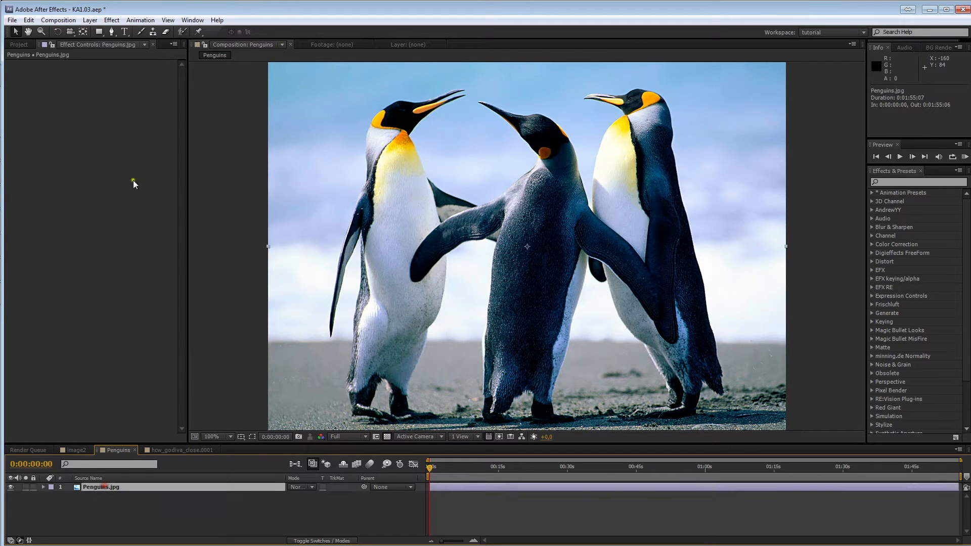
right_click(123, 164)
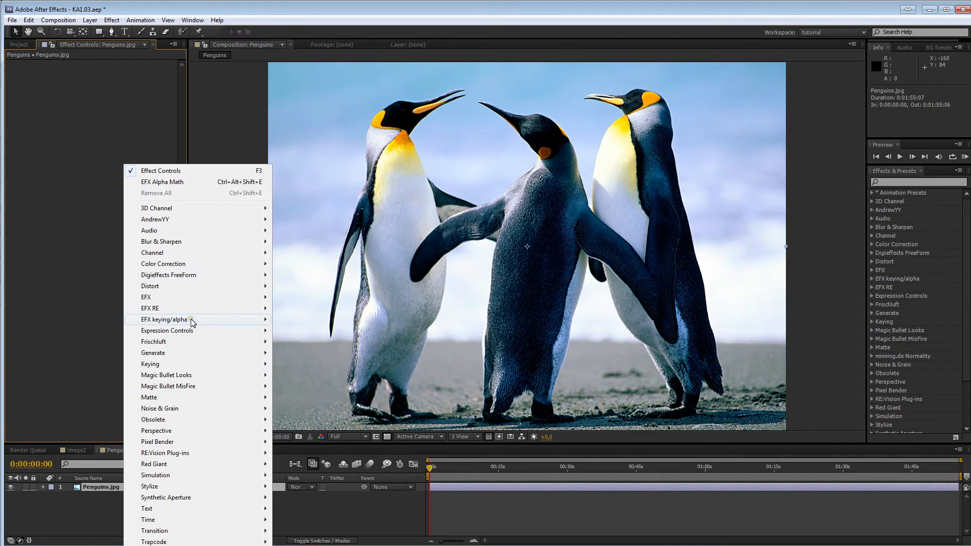
mouse_move(190, 318)
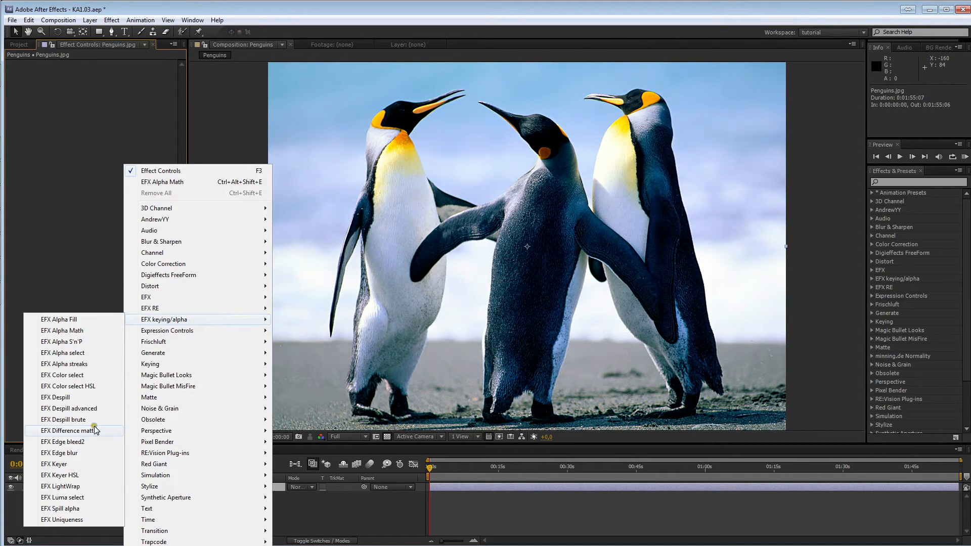
left_click(80, 475)
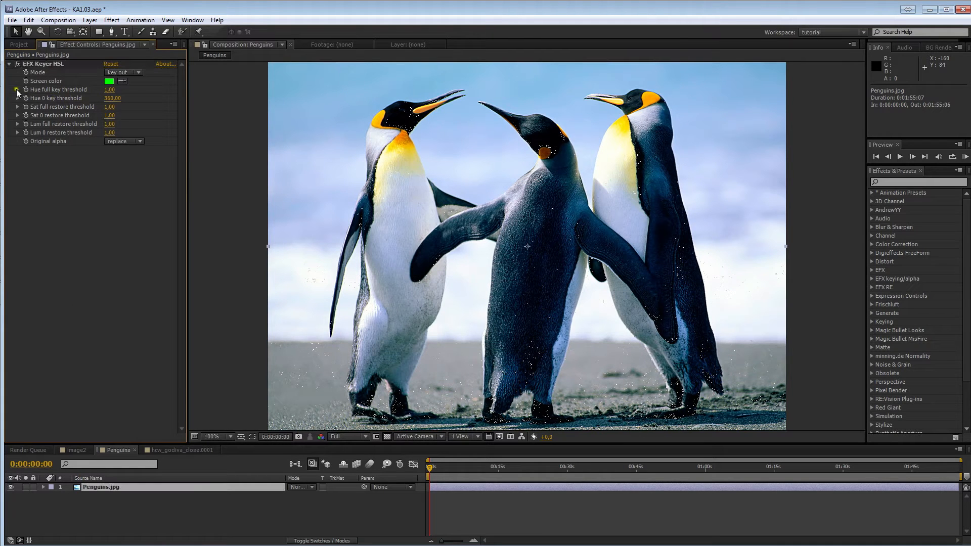
Step: Sample the keyer's screen color from the white surf beside the left penguin
left_click(18, 90)
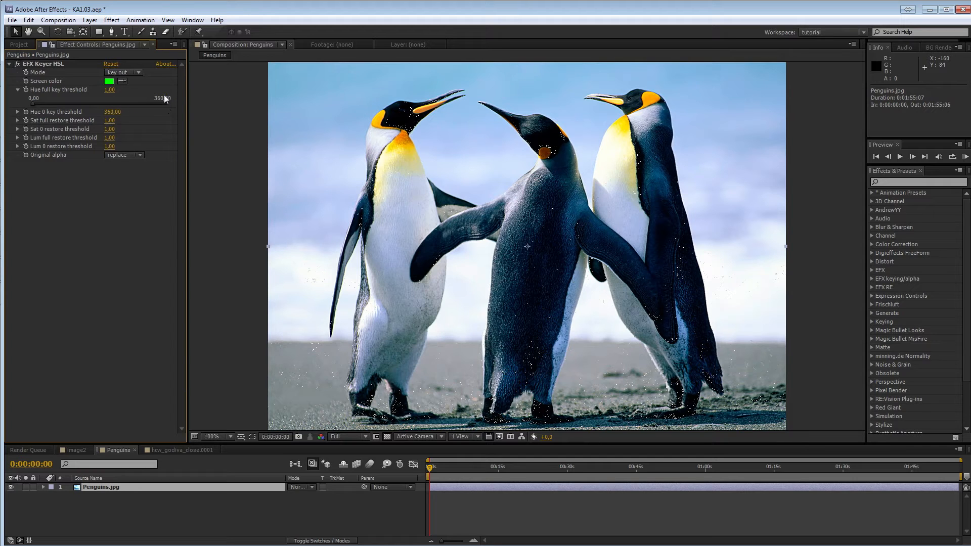
left_click(123, 82)
left_click(317, 272)
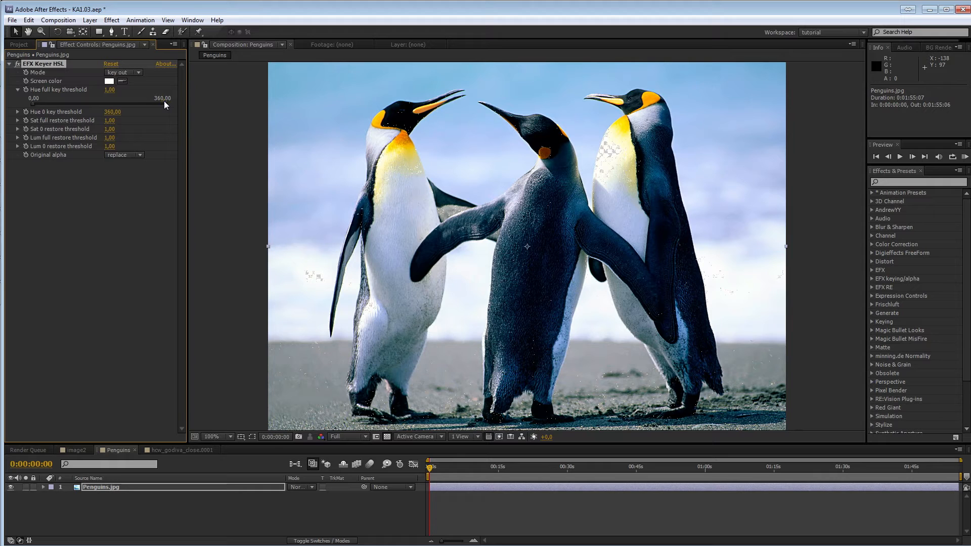
Step: Set the keyer's Hue full key threshold to 360
left_click(72, 110)
left_click_drag(32, 104, 98, 105)
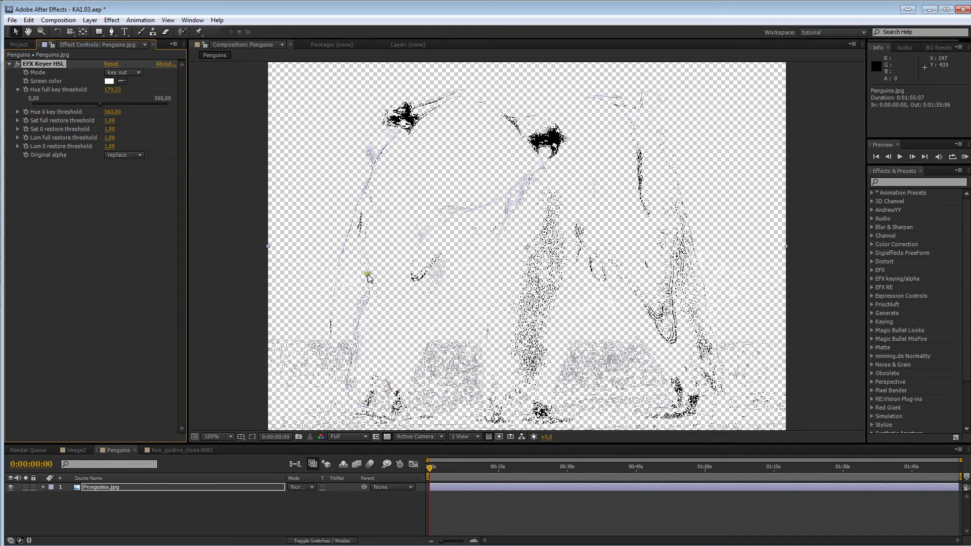
left_click_drag(102, 103, 161, 108)
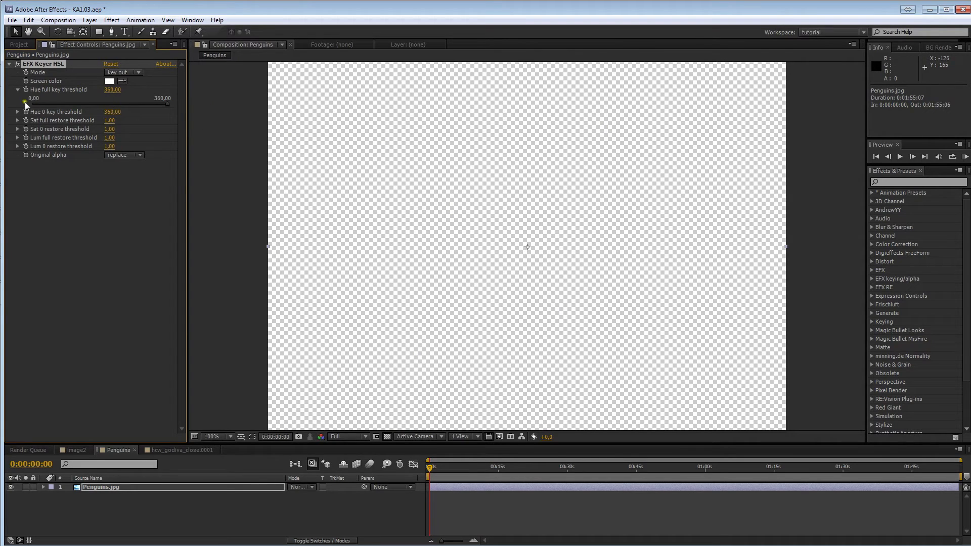
left_click(17, 89)
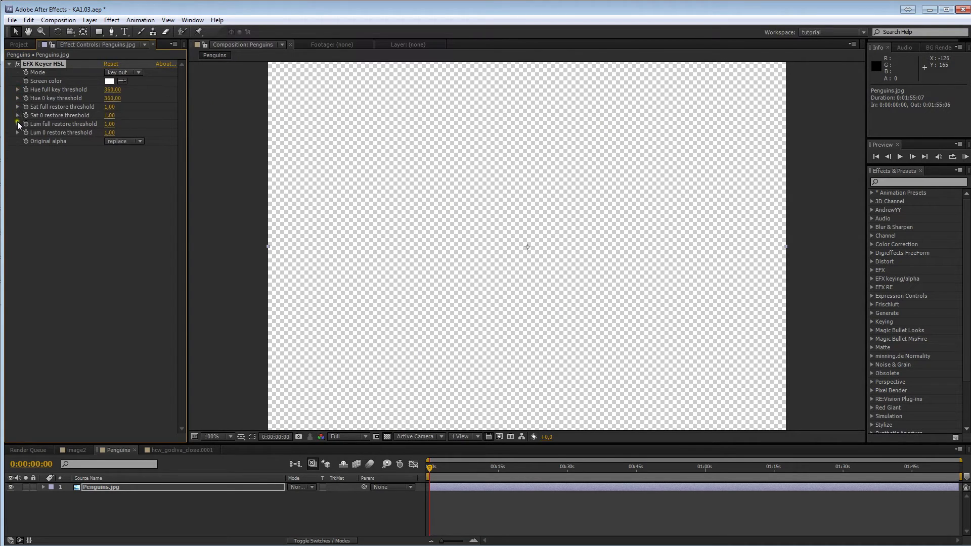
Step: Set the keyer's Lum full restore threshold to 0.21 and its Lum 0 restore threshold to 0.07
left_click(18, 124)
left_click_drag(162, 138, 57, 140)
left_click(15, 146)
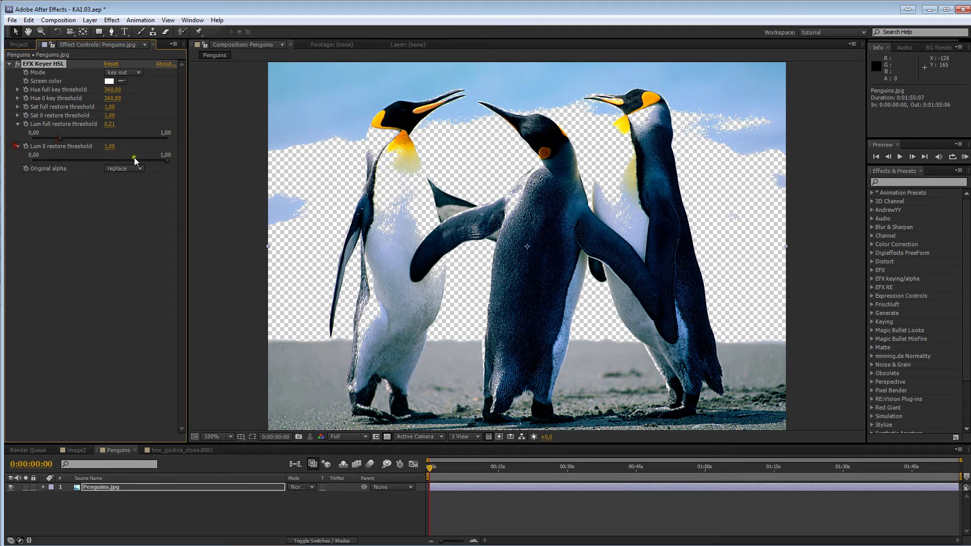
left_click_drag(166, 160, 40, 160)
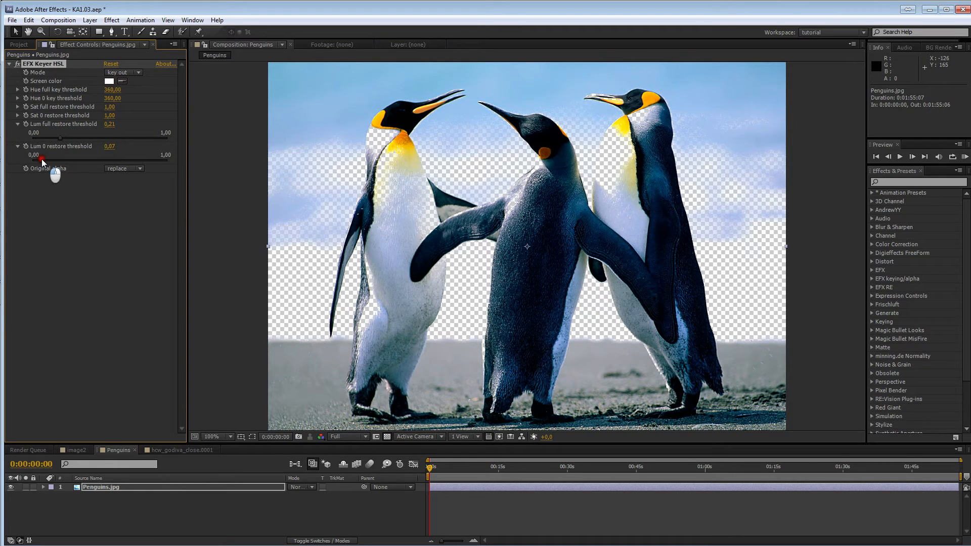
Step: Set the keyer's Sat full restore threshold to 0.21 and strongly lower its Sat 0 restore threshold
left_click(17, 106)
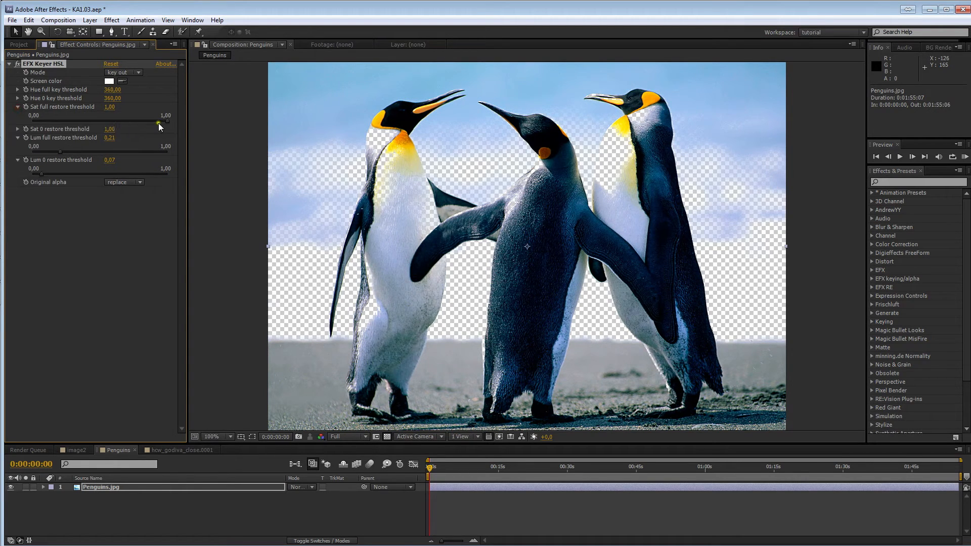
left_click_drag(156, 121, 61, 123)
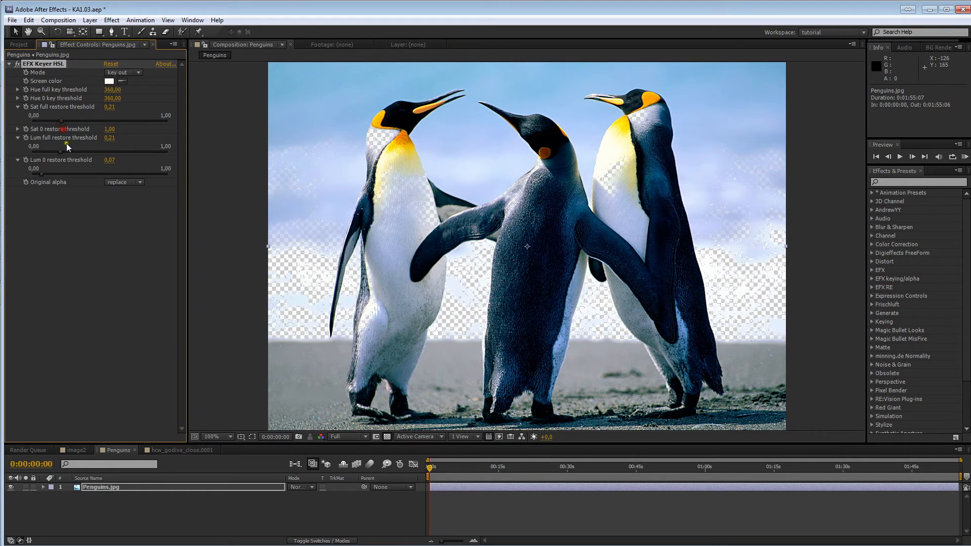
left_click(18, 129)
left_click_drag(164, 144, 40, 138)
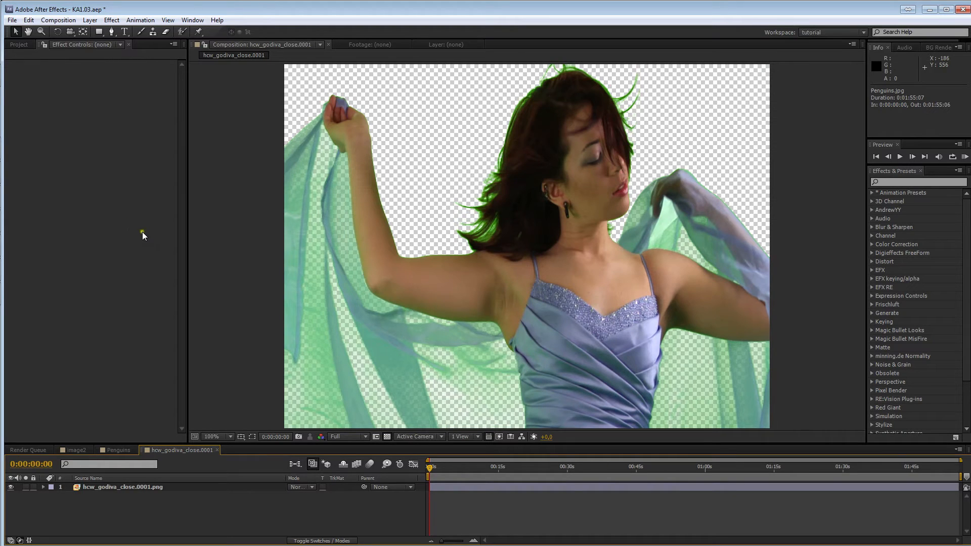
Step: Select the hcw_godiva_close.0001.png layer and compare the footage with and without its EFX Keyer effect
left_click(526, 269)
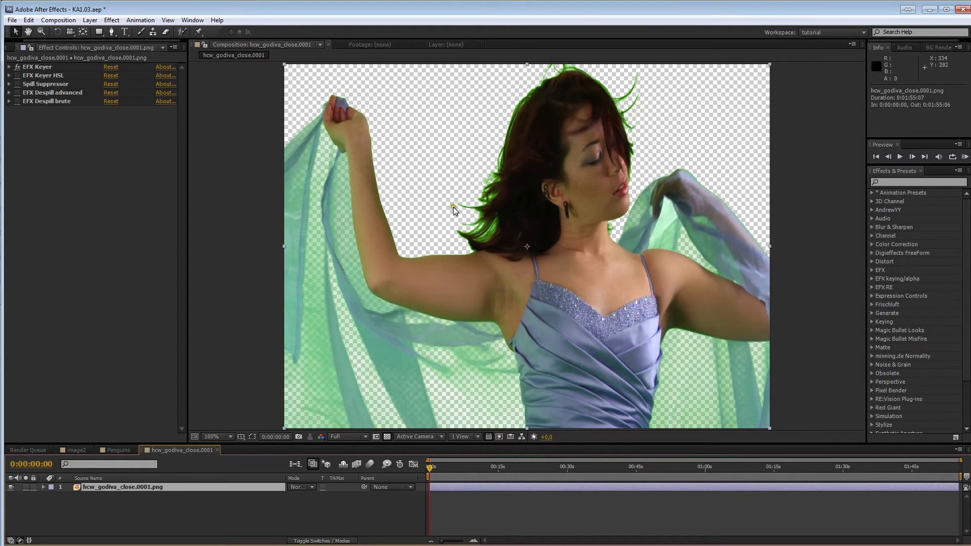
left_click(17, 68)
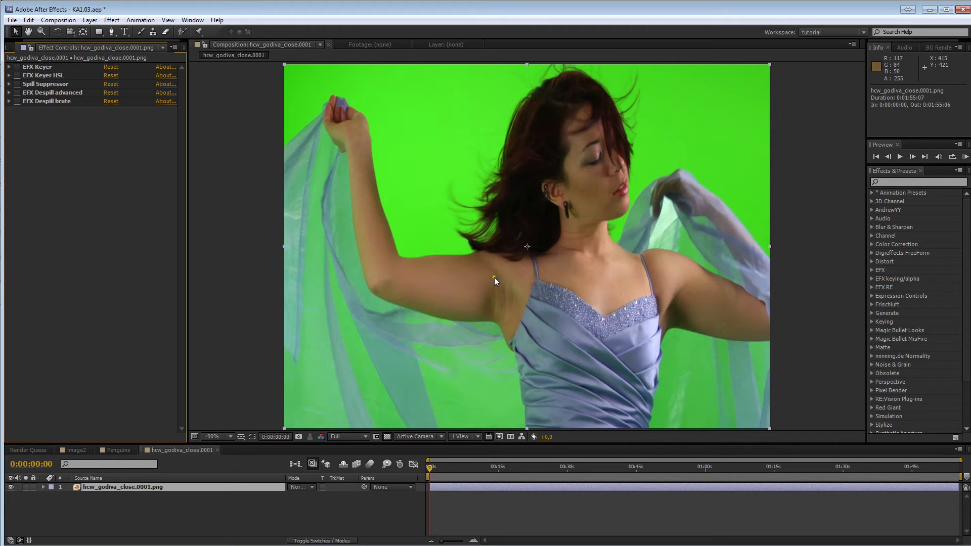
left_click(19, 67)
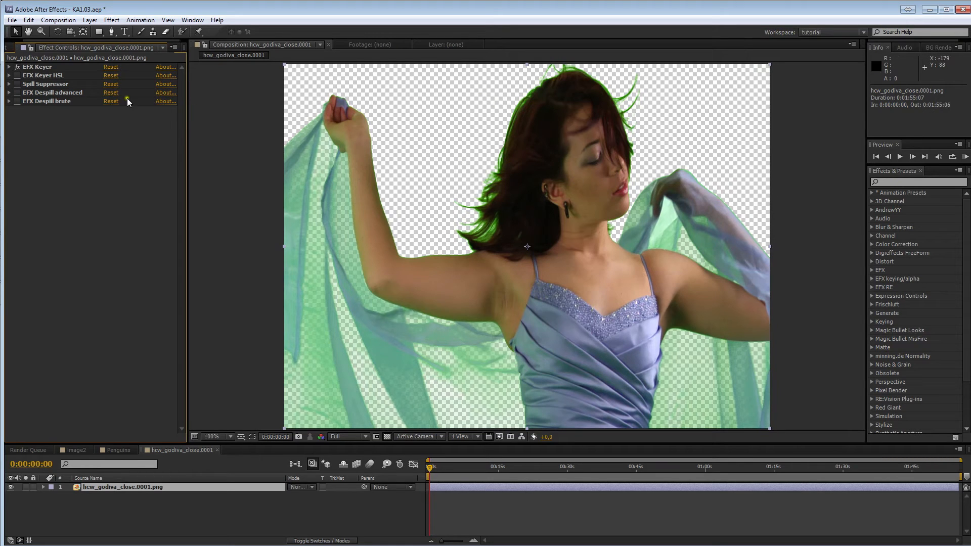
Step: Enable EFX Despill advanced on the green-screen layer and show the composition on black instead of the transparency grid
left_click(9, 85)
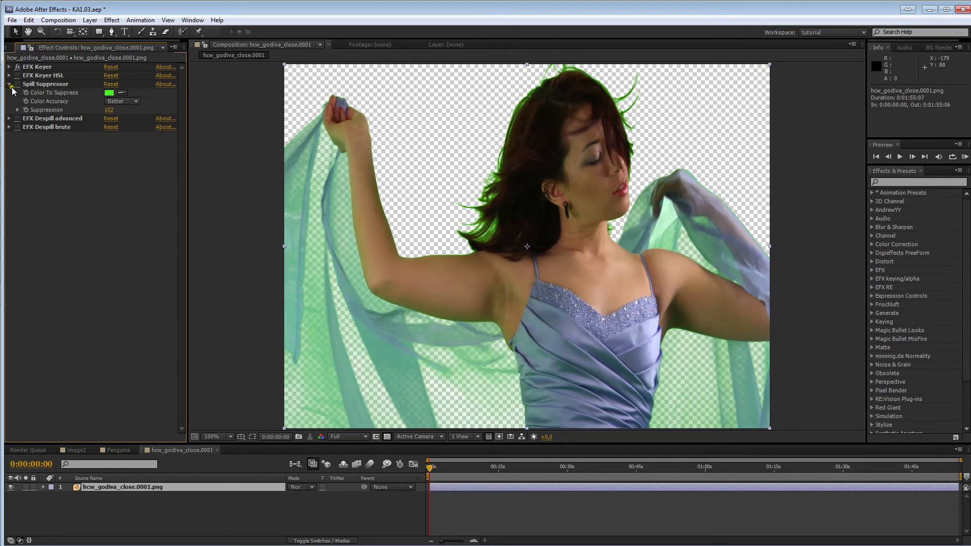
left_click(9, 85)
left_click(10, 93)
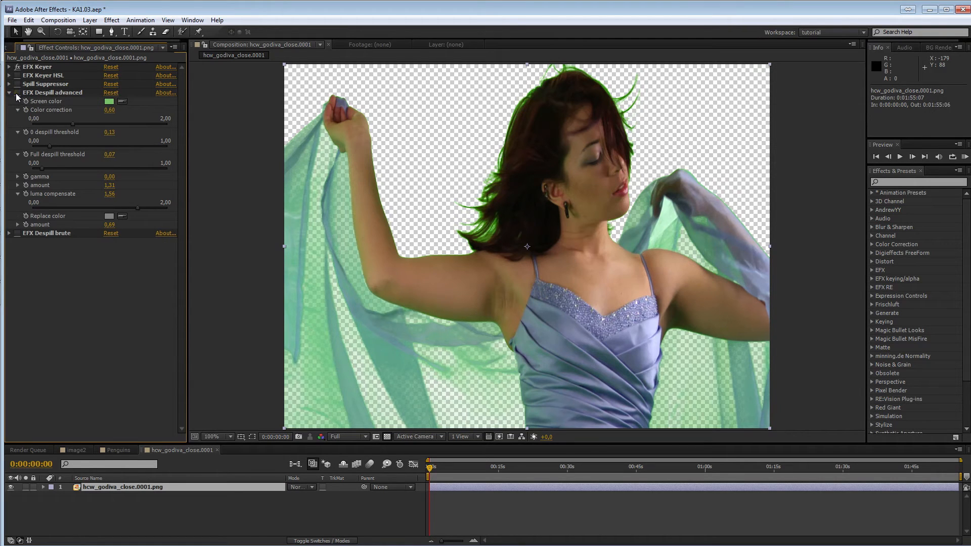
left_click(17, 93)
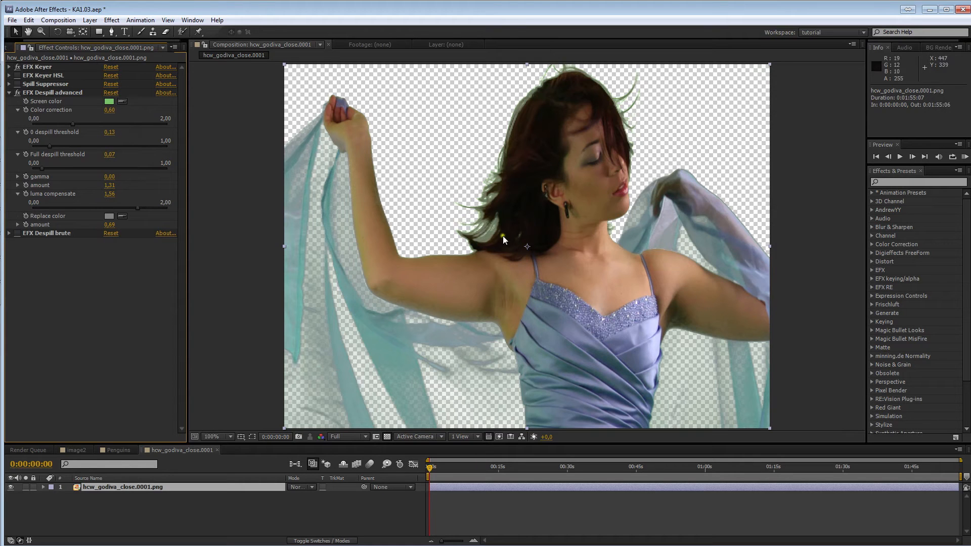
left_click(387, 436)
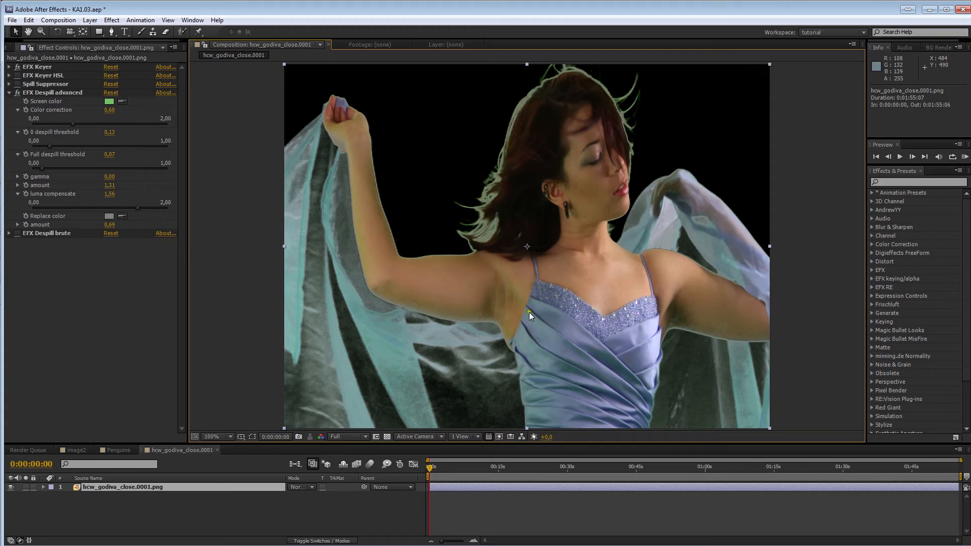
Step: Compare the keyed image with and without EFX Despill advanced, leaving the effect disabled
left_click(9, 92)
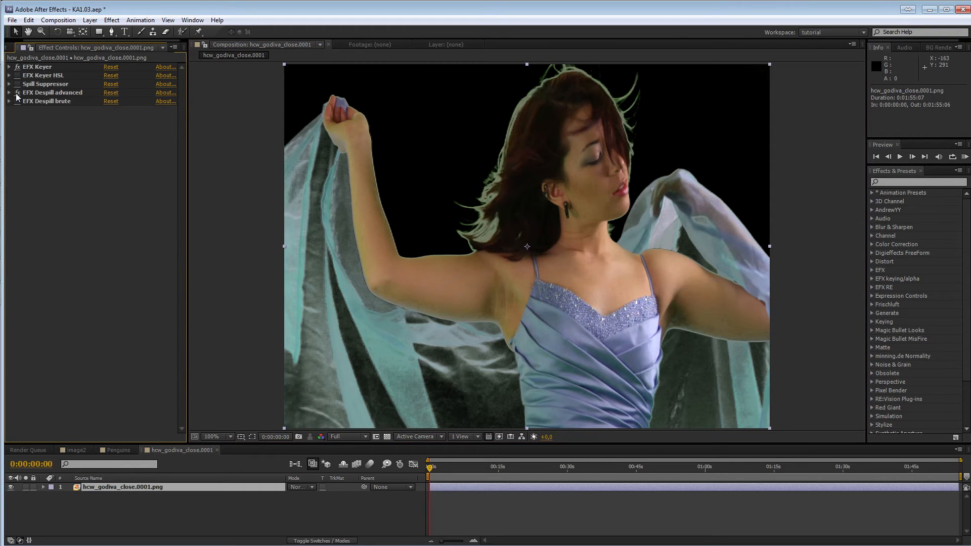
left_click(17, 93)
left_click(36, 103)
left_click(17, 93)
left_click(18, 92)
Step: Enable the Spill Suppressor and try its Suppression at 91, then raise it to 141
left_click(9, 84)
left_click(17, 84)
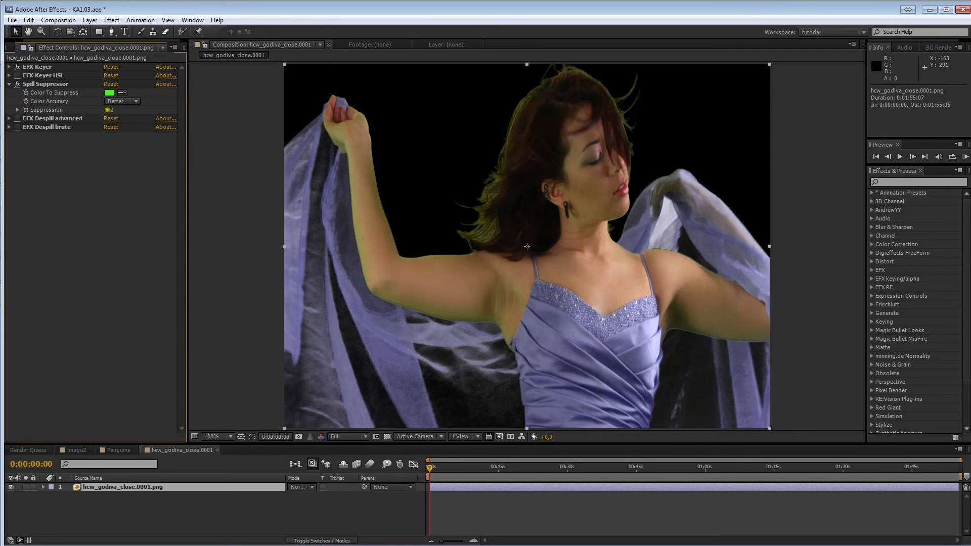
left_click_drag(107, 110, 99, 111)
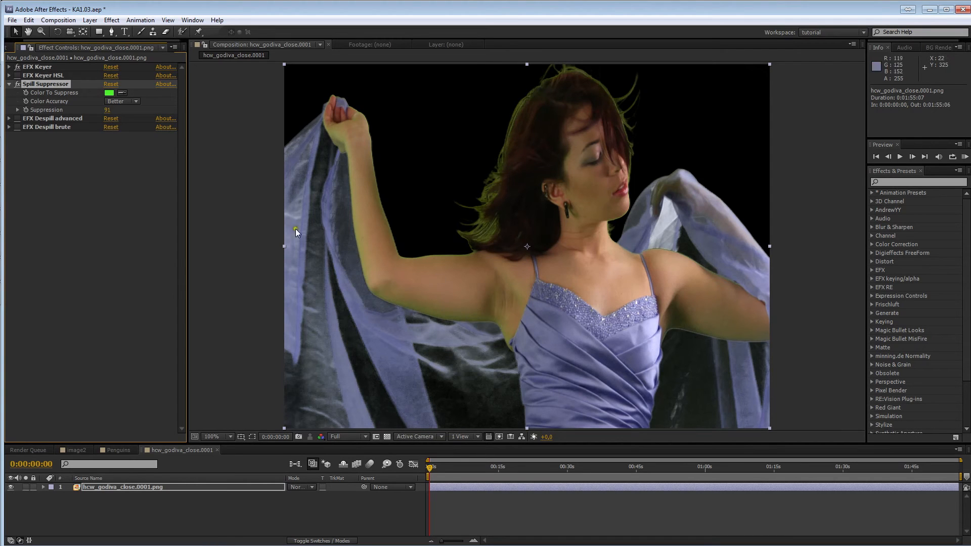
left_click(107, 110)
left_click_drag(107, 110, 150, 120)
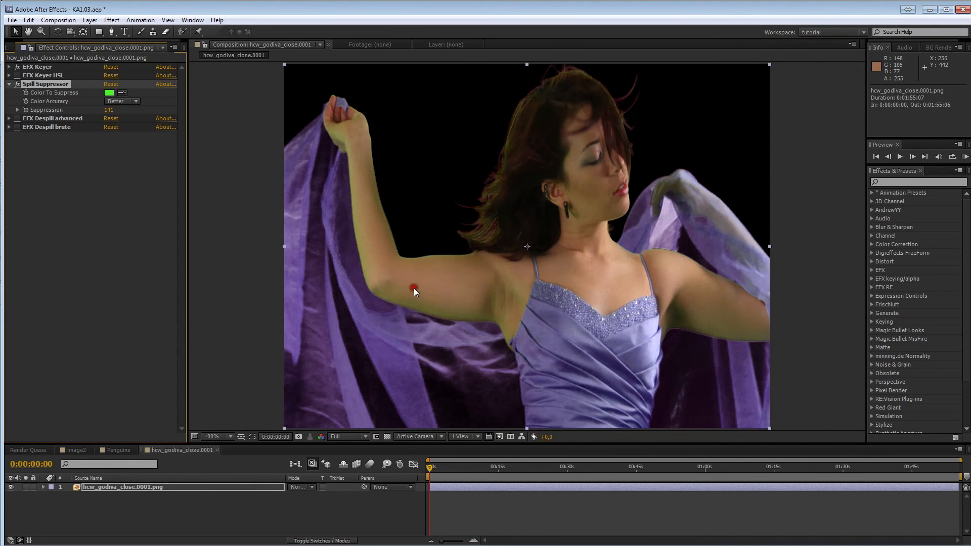
Step: Disable the Spill Suppressor and enable EFX Despill brute instead, with its settings expanded
left_click(17, 84)
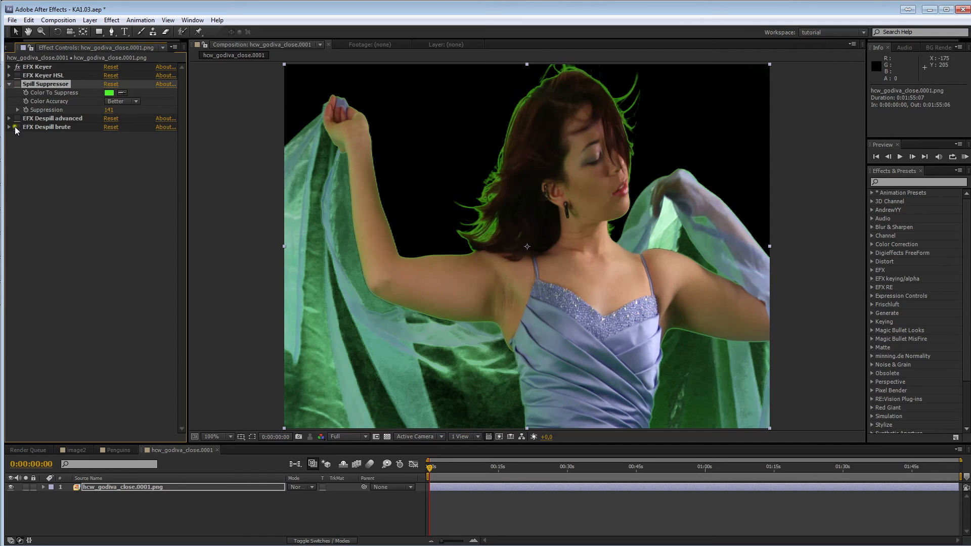
left_click(38, 128)
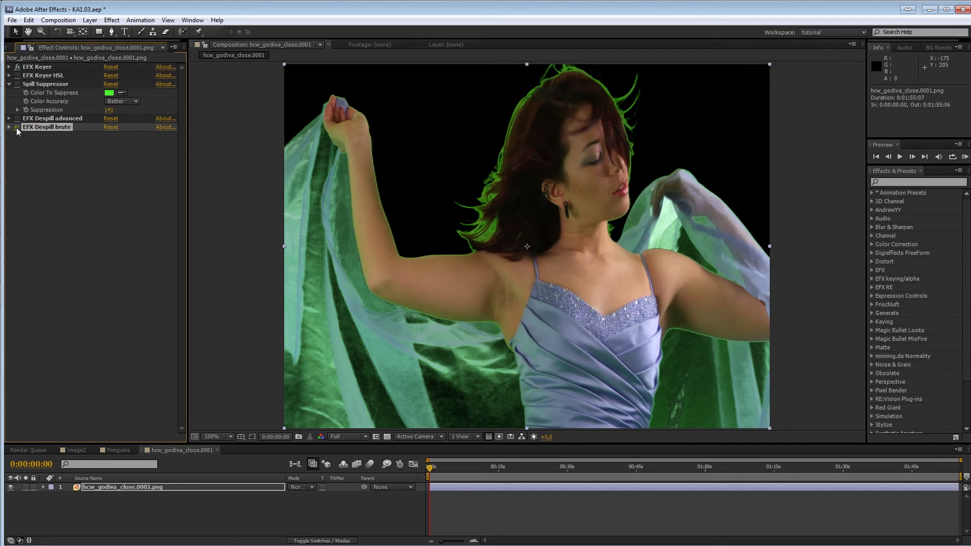
left_click(17, 127)
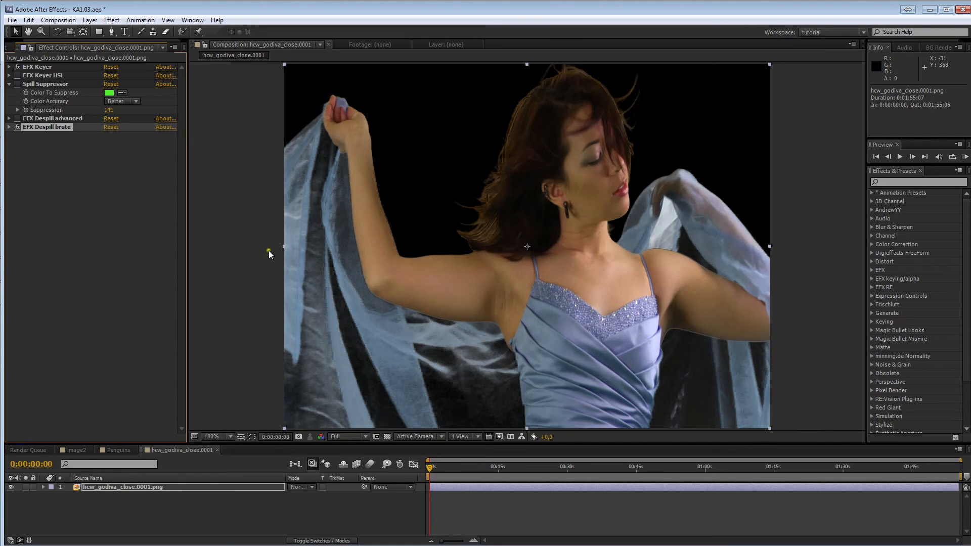
left_click(9, 127)
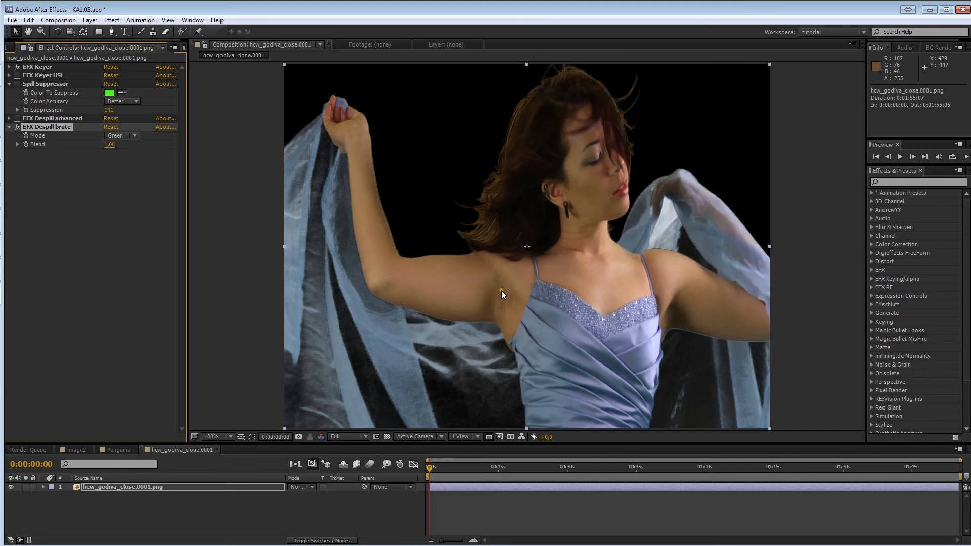
Step: Compare the hair edges and veil with and without EFX Despill brute, leaving the effect enabled
left_click(18, 127)
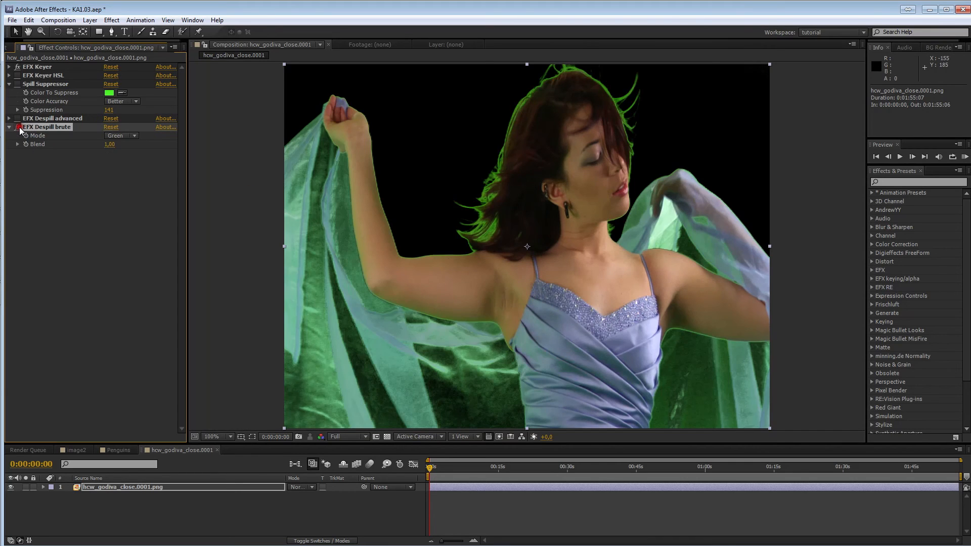
left_click(18, 127)
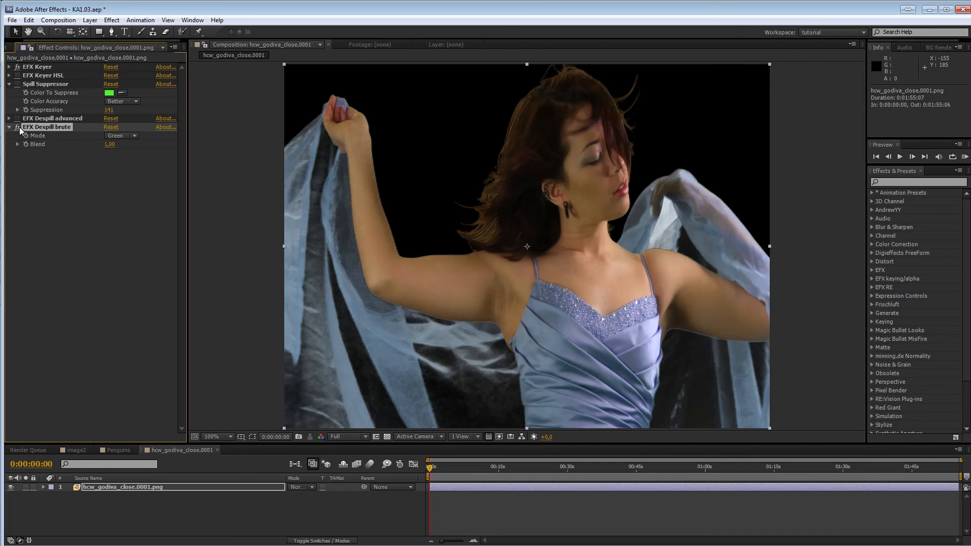
left_click(18, 127)
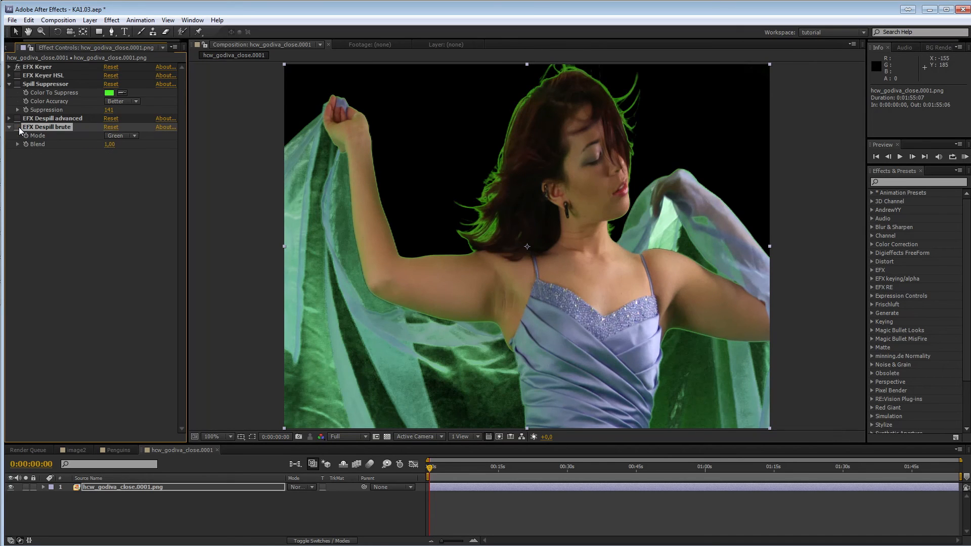
left_click(17, 127)
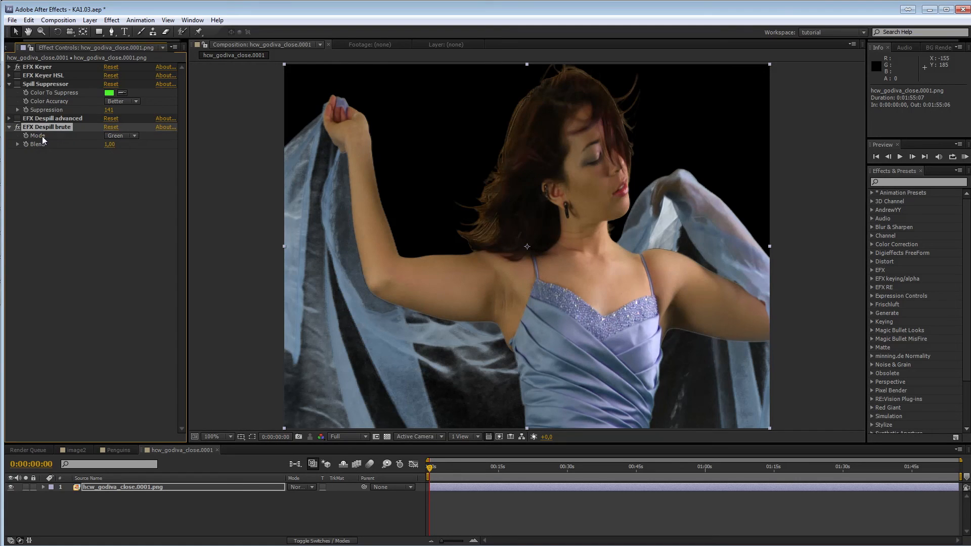
Step: Try EFX Despill brute's Blue mode, return it to Green, and leave the Blend slider at 1.00
left_click(136, 136)
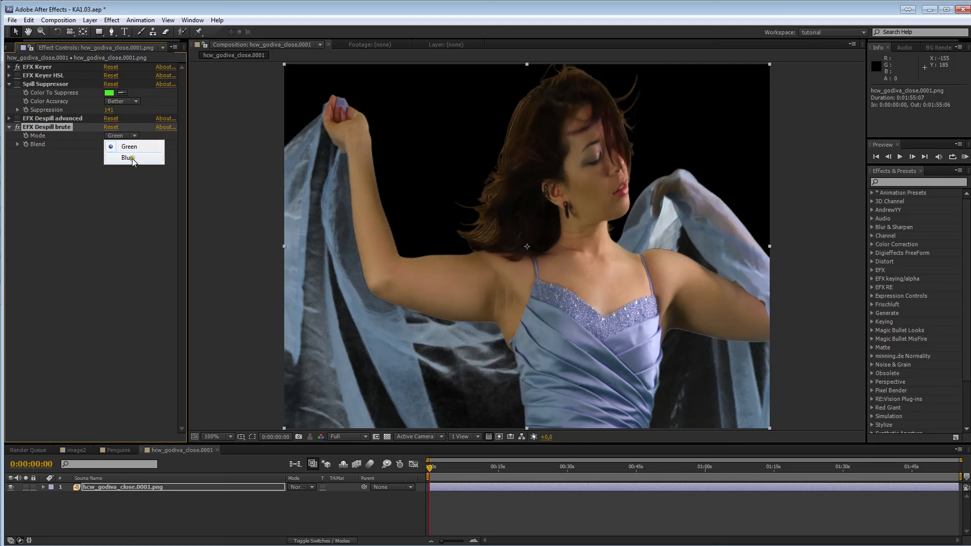
left_click(132, 158)
left_click(130, 135)
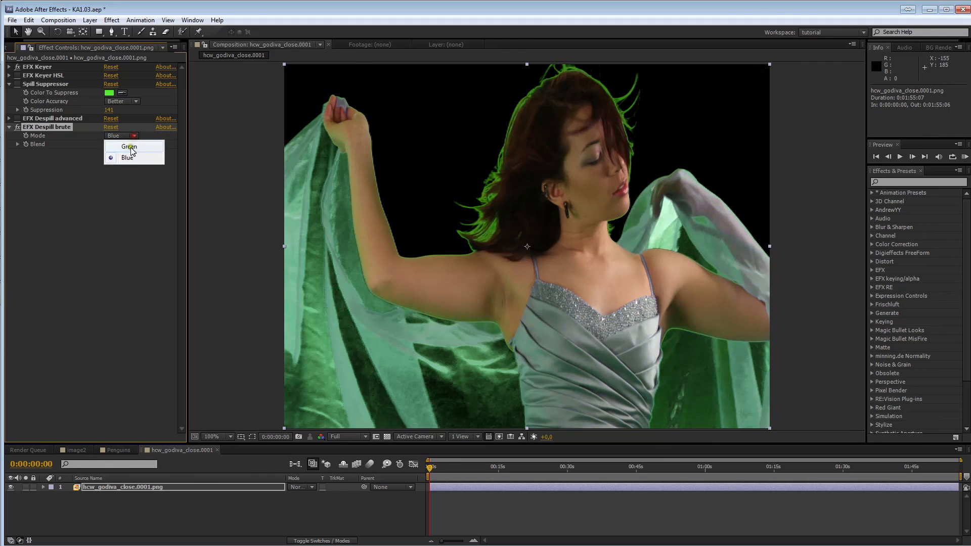
left_click(129, 147)
left_click(17, 144)
mouse_move(168, 161)
left_mouse_down()
mouse_move(18, 158)
mouse_move(180, 159)
left_mouse_up()
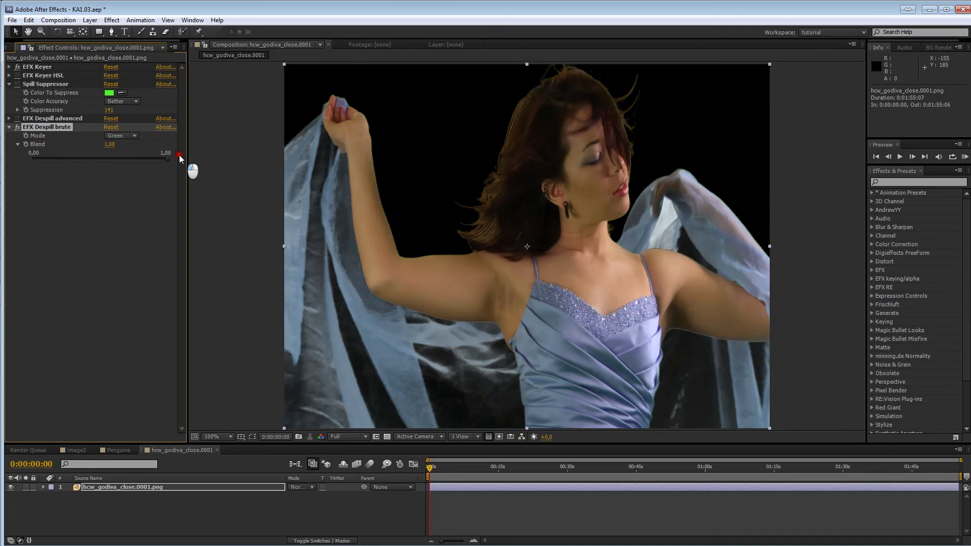